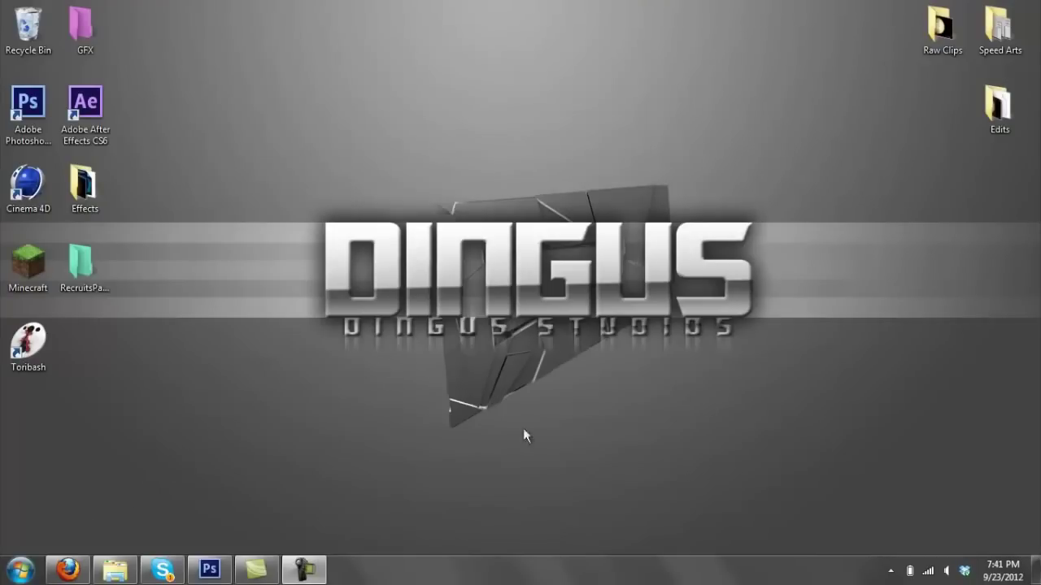
Switch to Firefox and download PS3updat.PUP from its MediaFire page, choosing to save the file.
left_click(67, 570)
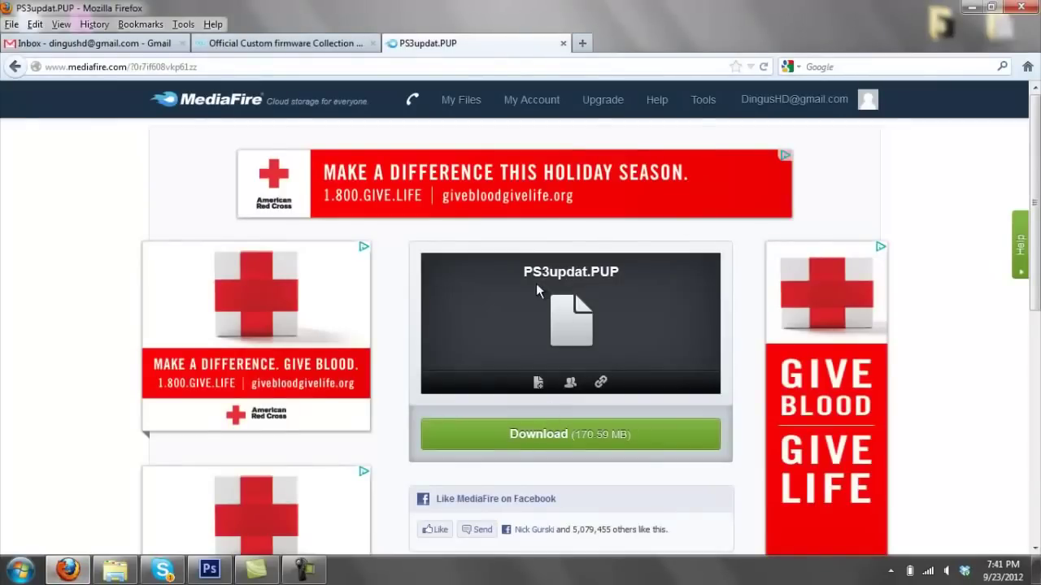
left_click(564, 435)
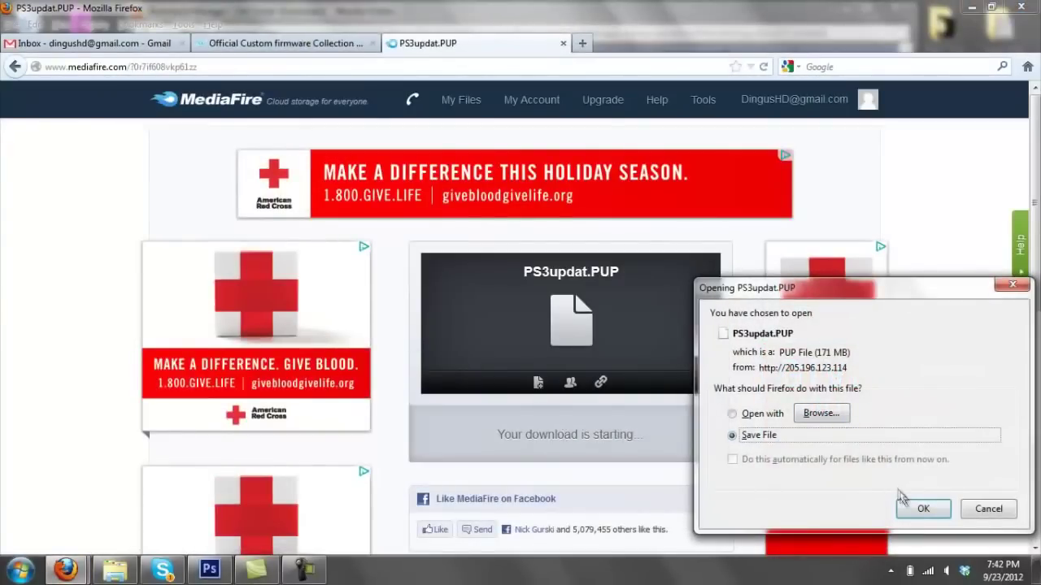
left_click(921, 509)
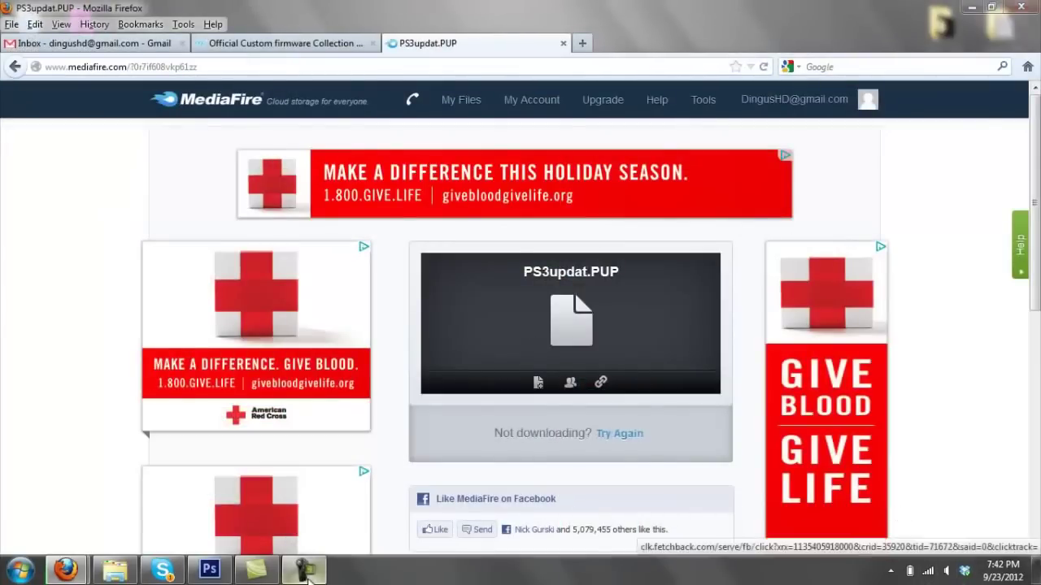
left_click(304, 569)
left_click(967, 497)
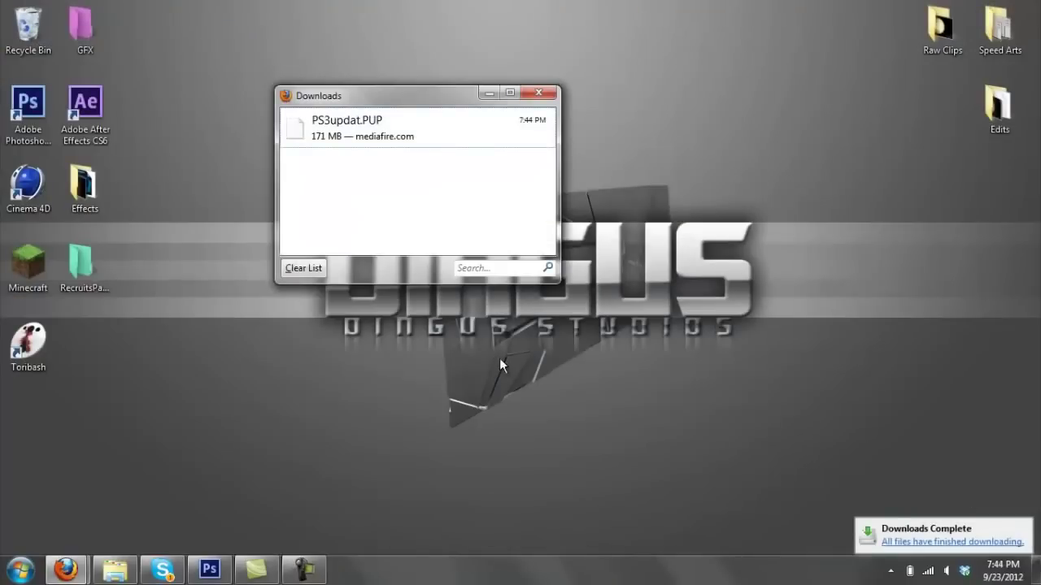
Move the downloaded PS3updat.PUP onto the desktop and close the downloads window.
left_click(348, 126)
left_click_drag(345, 120, 86, 351)
left_click(535, 93)
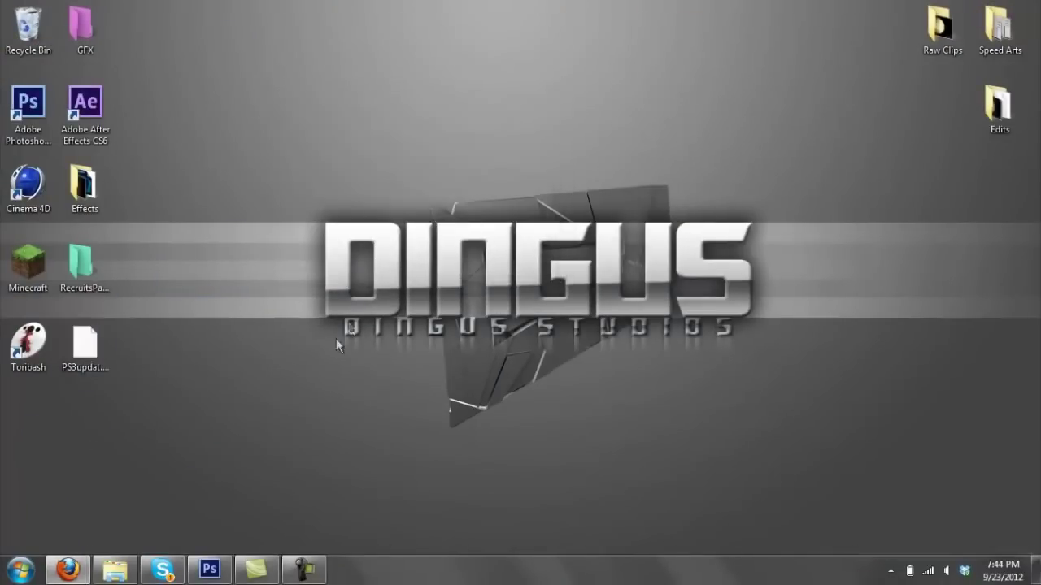
Create a new folder named PS3 on the desktop.
right_click(319, 358)
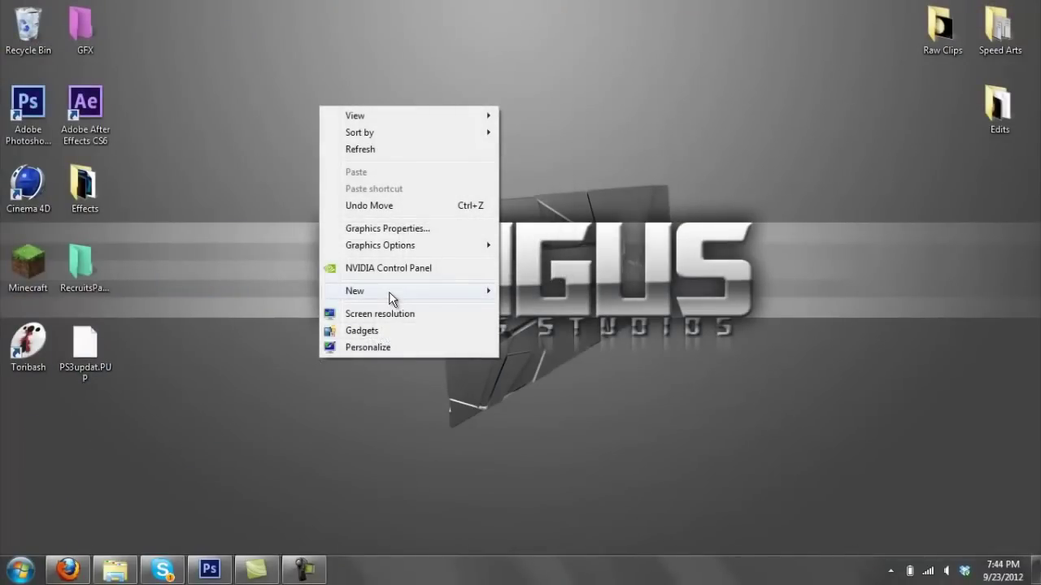
mouse_move(391, 296)
left_click(556, 297)
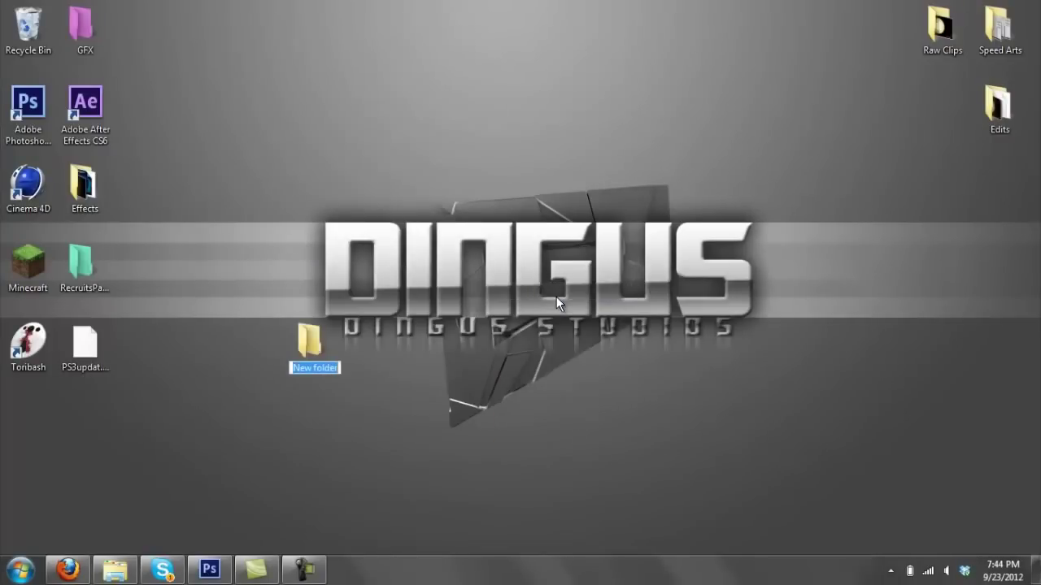
type("PS3")
key("Return")
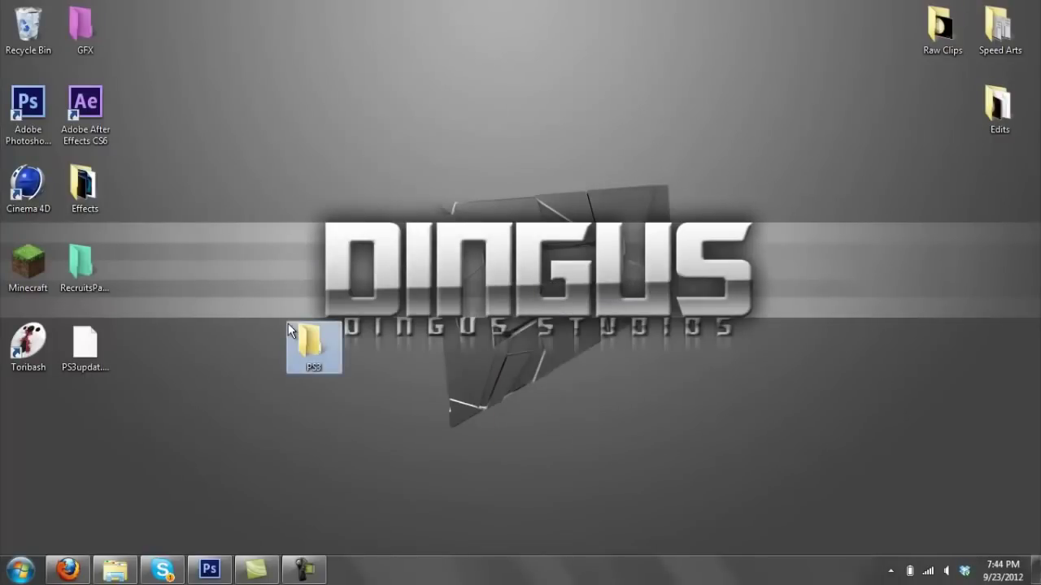
Open the PS3 folder in a smaller window and create a subfolder named UPDATE inside it.
double_click(303, 346)
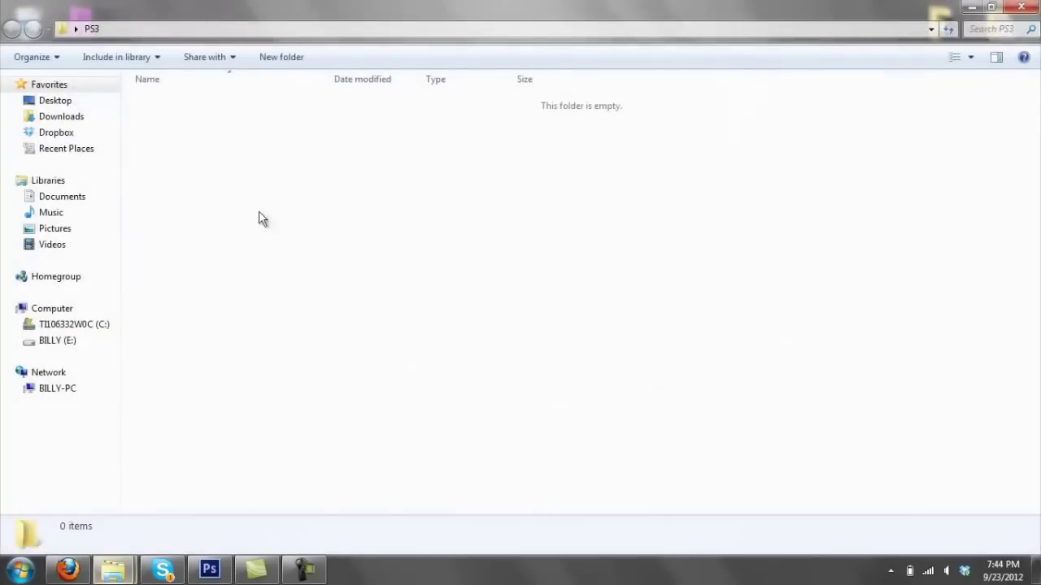
left_click(991, 7)
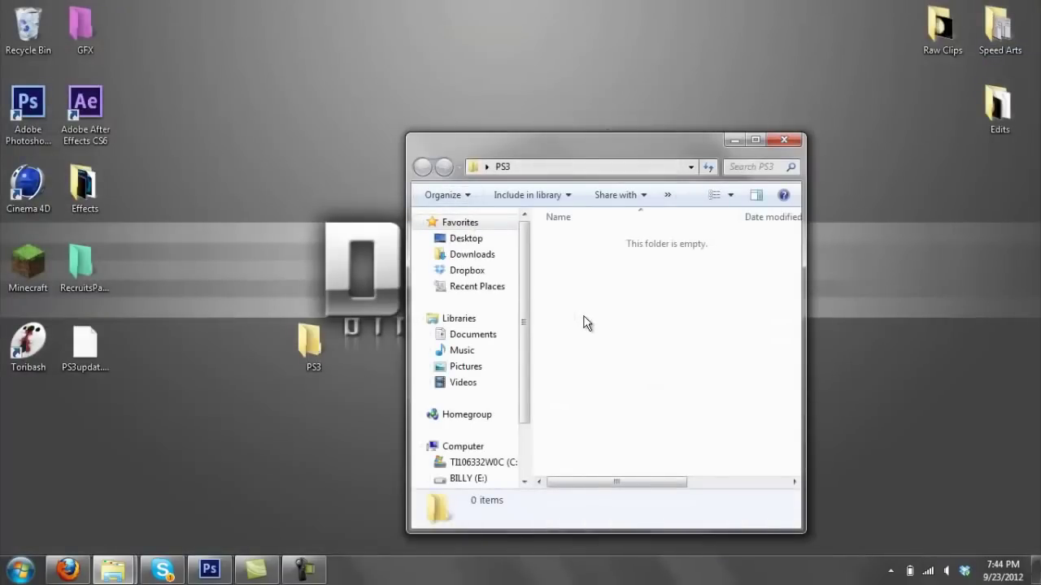
right_click(584, 318)
mouse_move(646, 502)
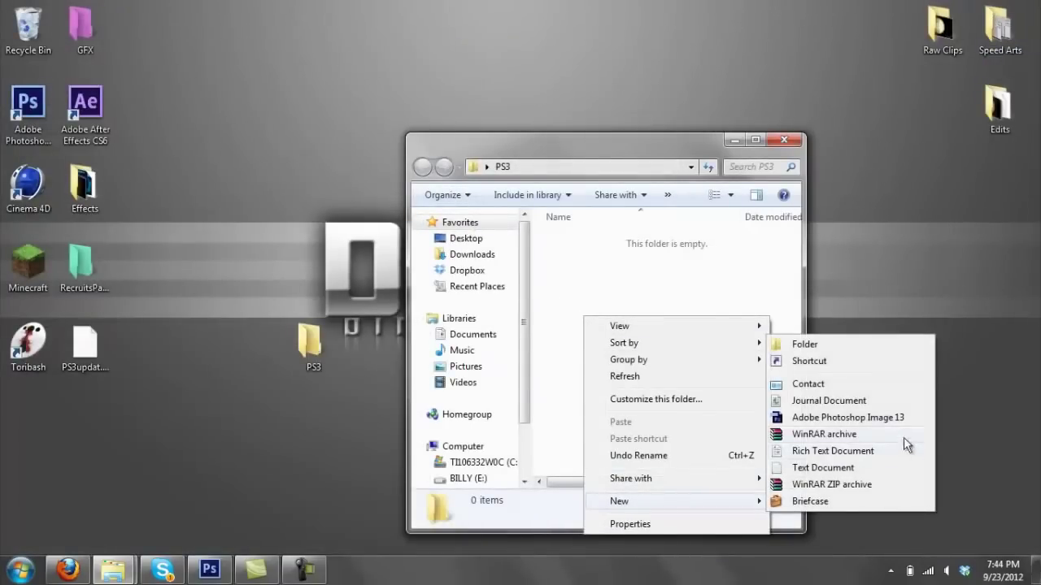
left_click(871, 345)
type("UPDATE")
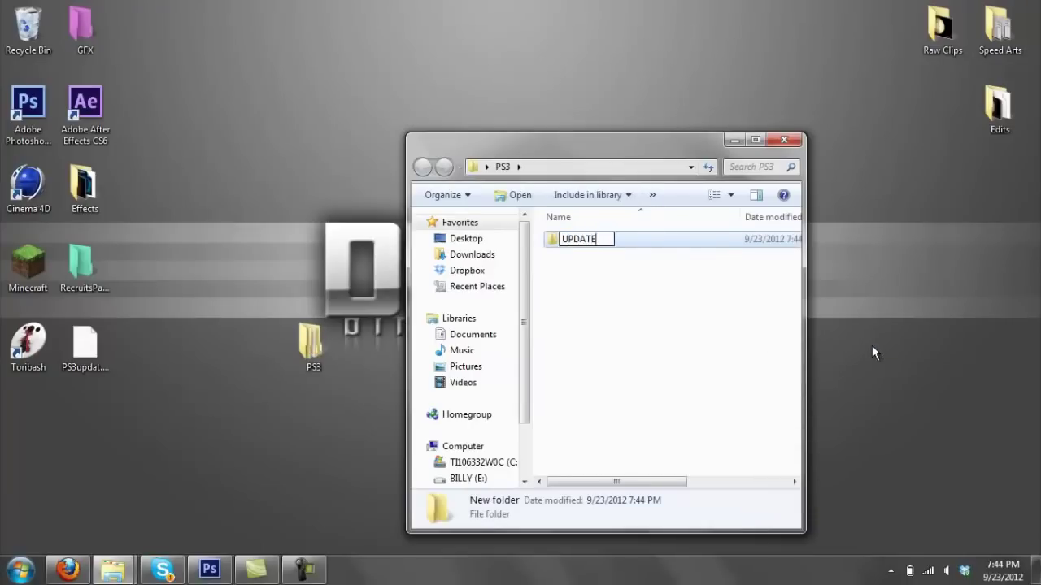
key("Return")
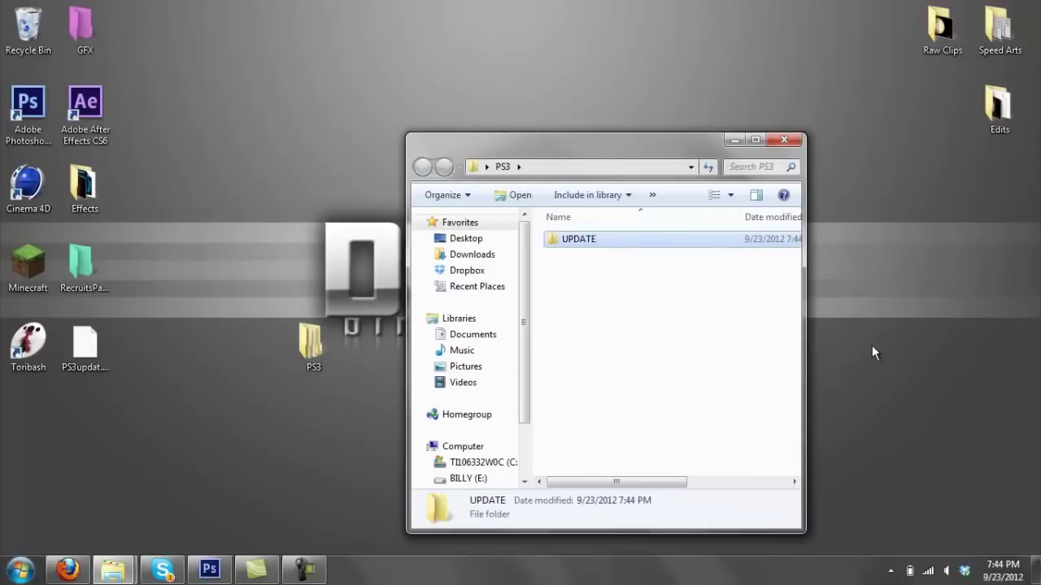
Move PS3updat.PUP from the desktop into the UPDATE folder and reposition the PS3 folder on the desktop.
double_click(577, 239)
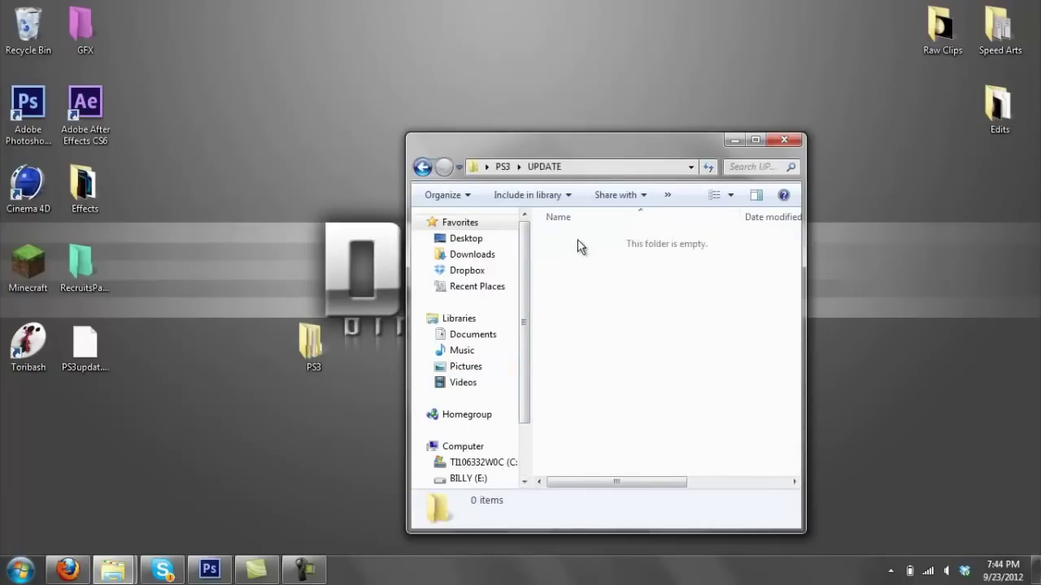
left_click(87, 357)
left_click_drag(87, 364, 623, 314)
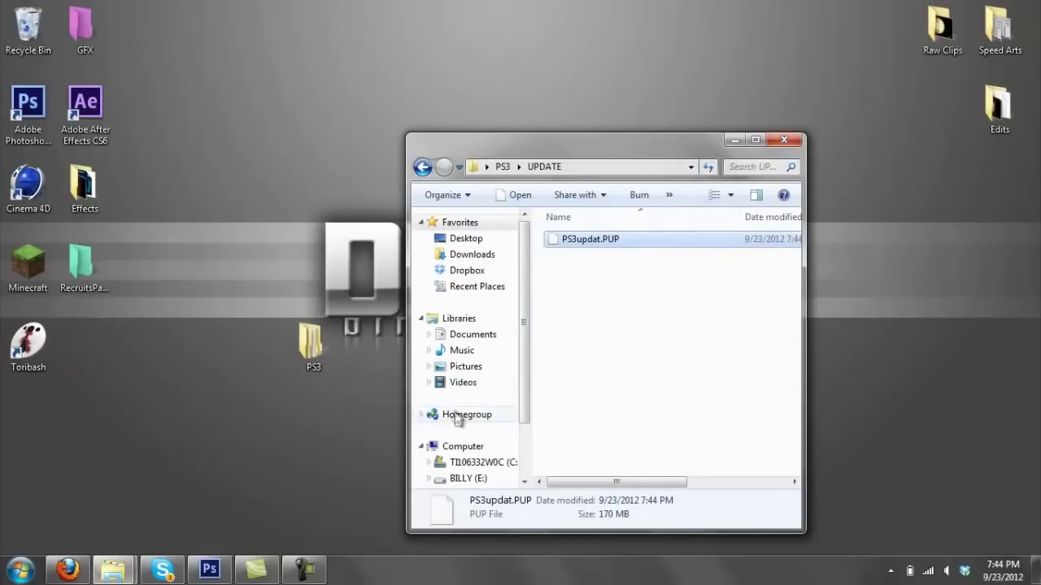
left_click_drag(296, 332, 184, 334)
Delete the three video files from the removable E: drive.
left_click(463, 478)
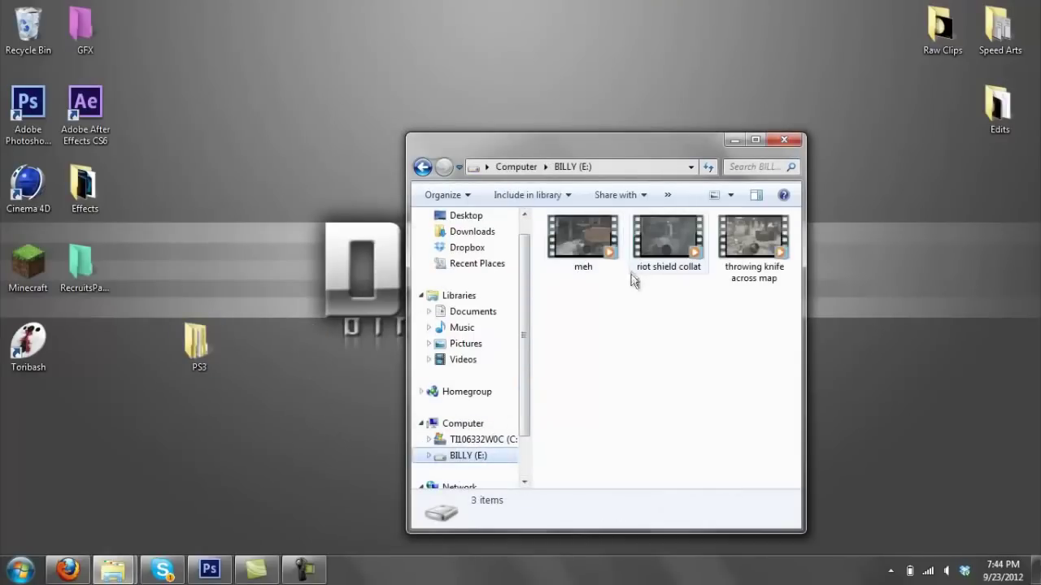
left_click_drag(591, 308, 749, 252)
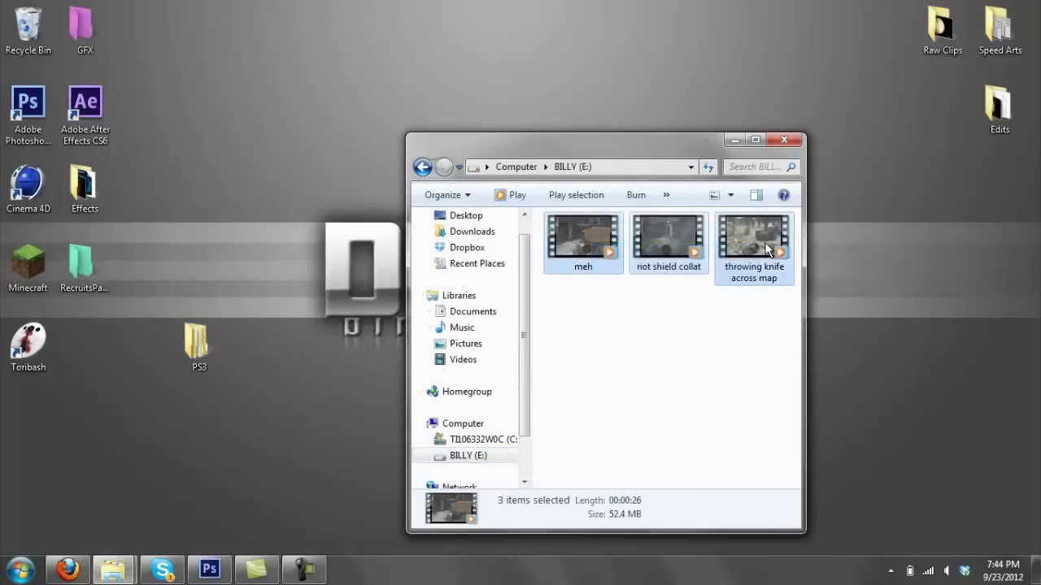
key("Delete")
key("Return")
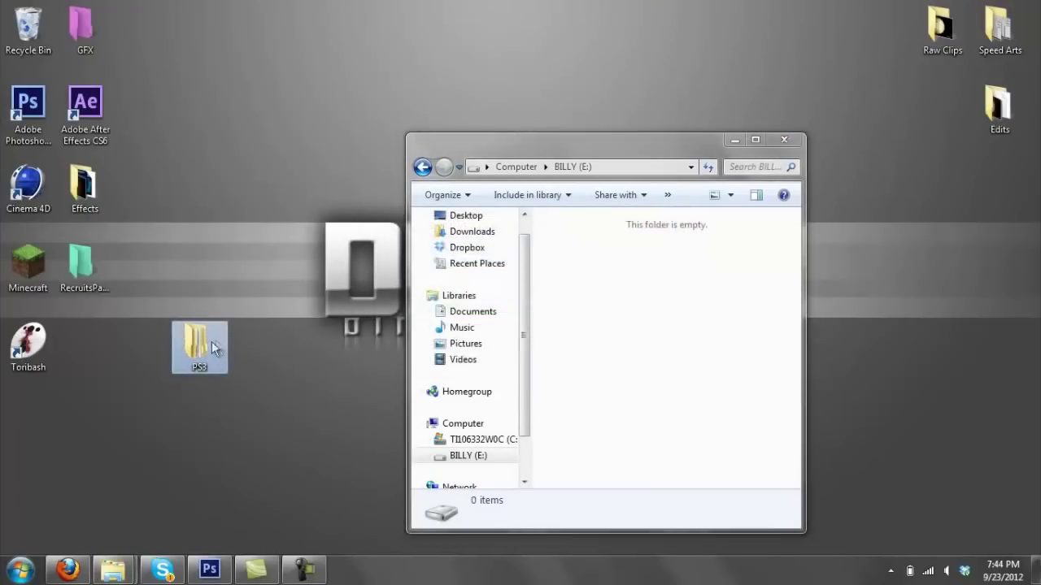
Copy the PS3 folder from the desktop to the E: drive and open the copy's UPDATE subfolder.
left_click_drag(204, 343, 638, 299)
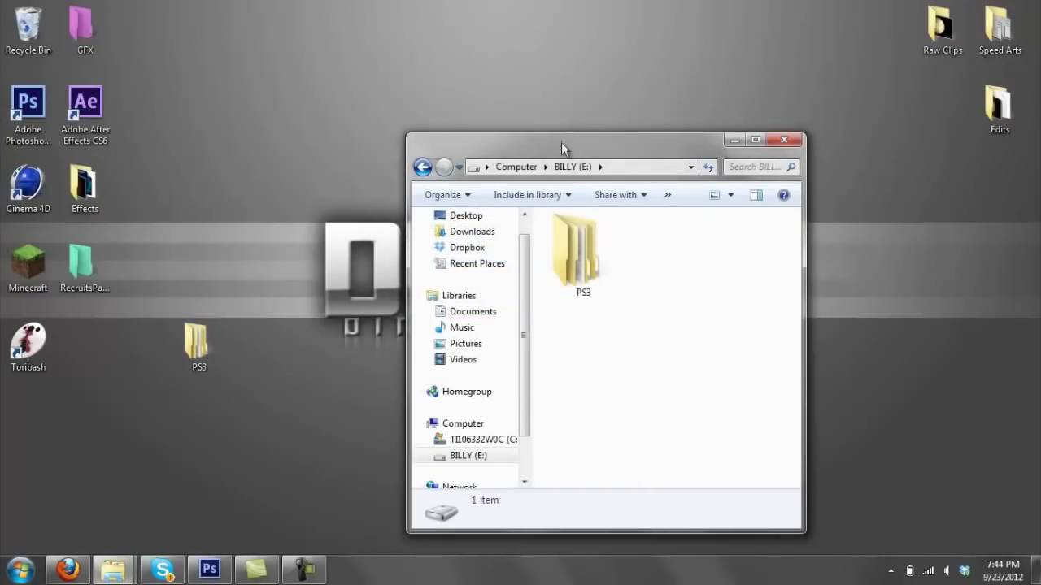
left_click_drag(561, 143, 480, 137)
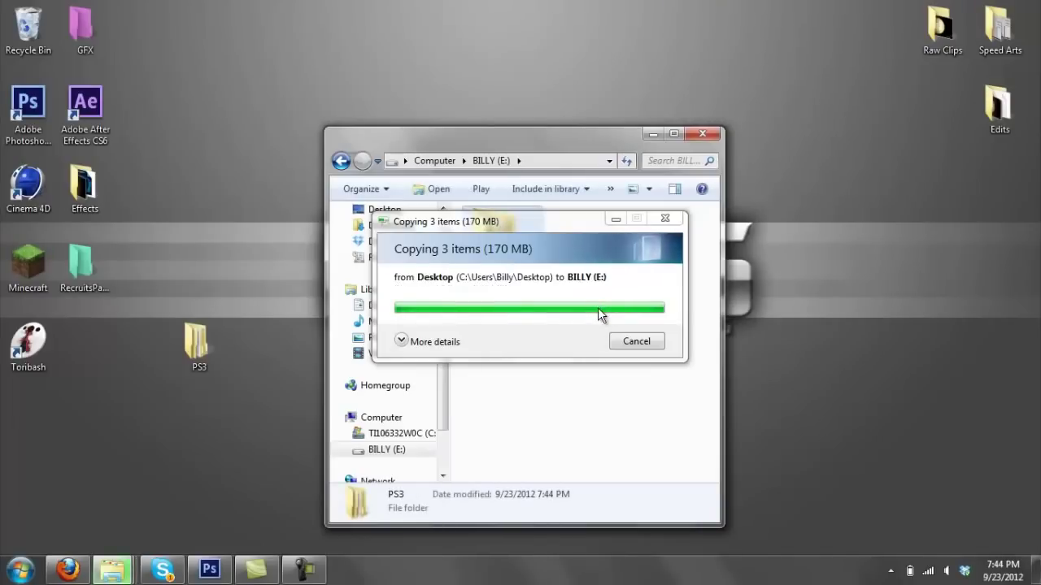
double_click(499, 277)
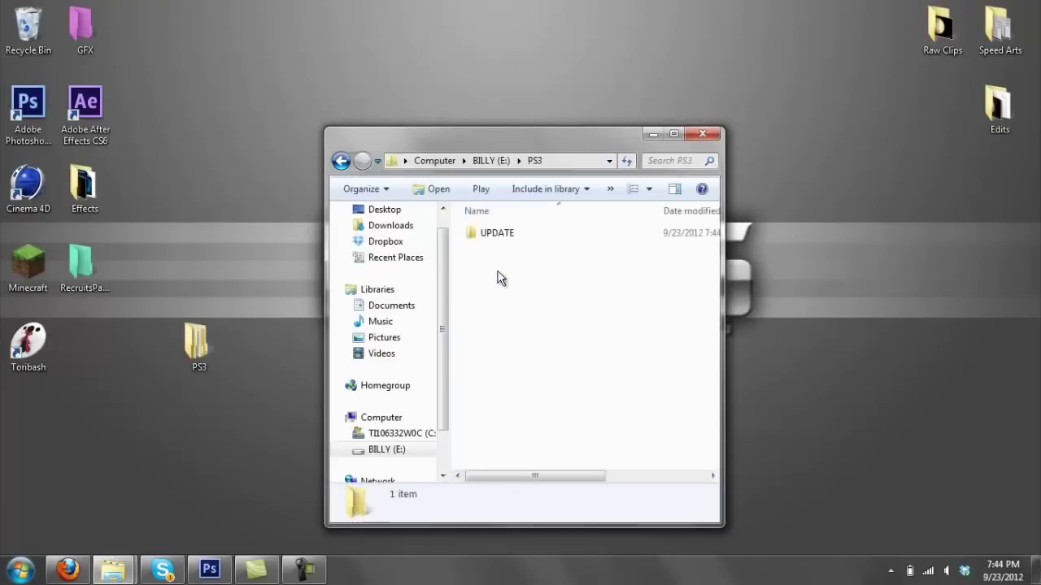
double_click(496, 236)
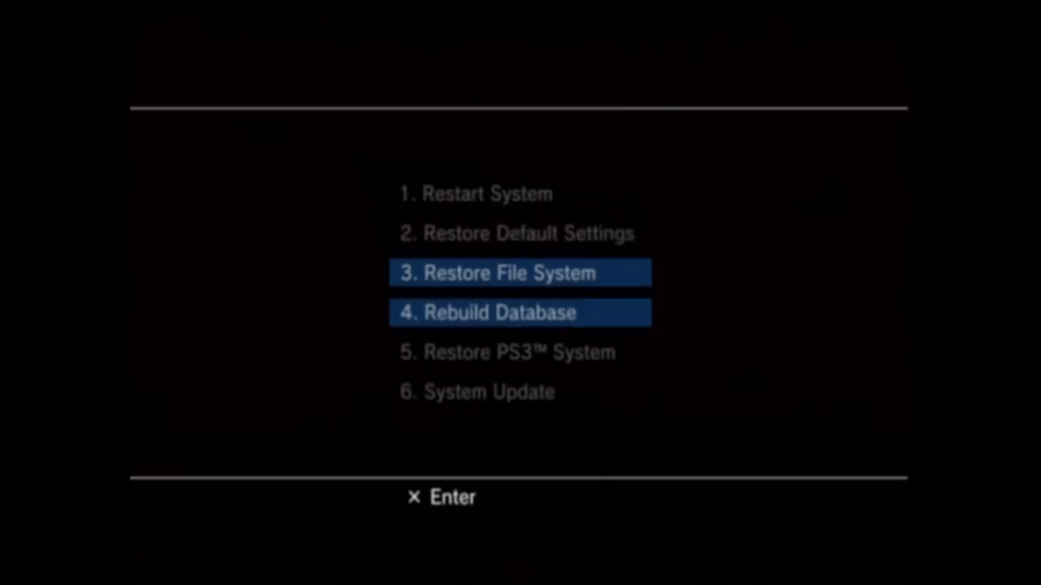
Start System Update from the PS3 recovery menu.
key("Down")
key("Down")
key("Up")
key("Up")
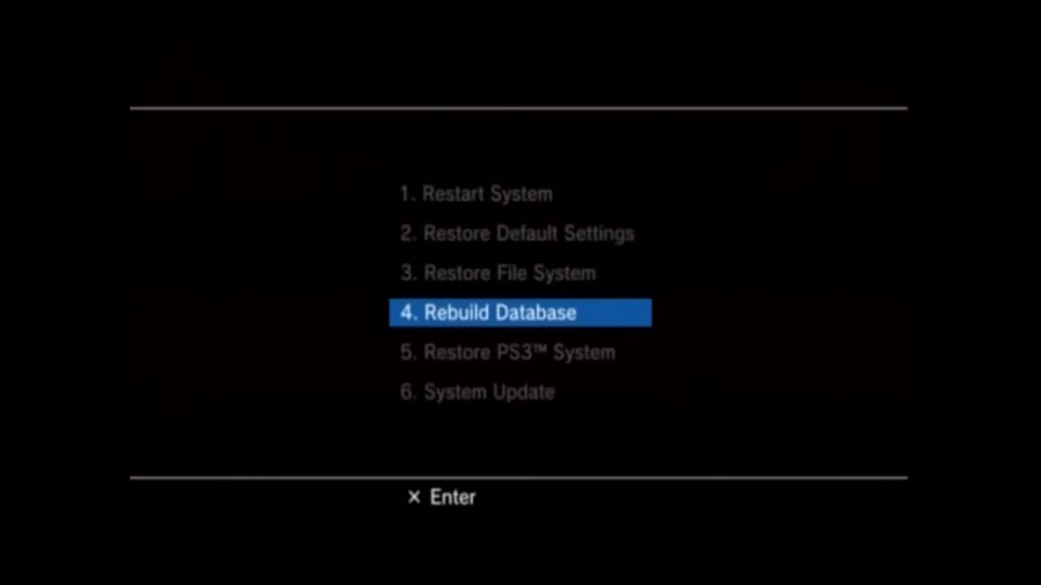
key("Down")
key("Down")
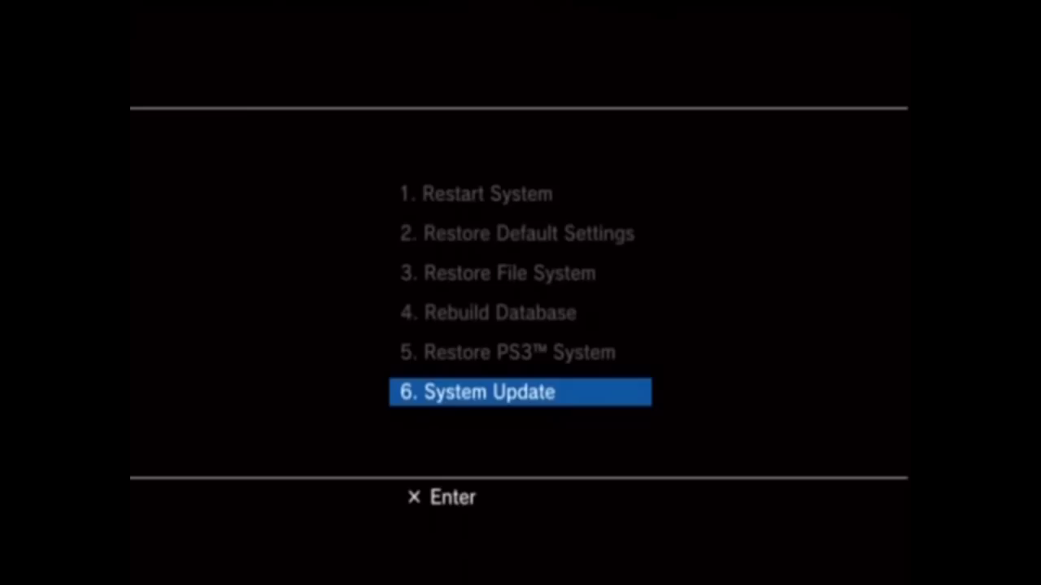
key("Return")
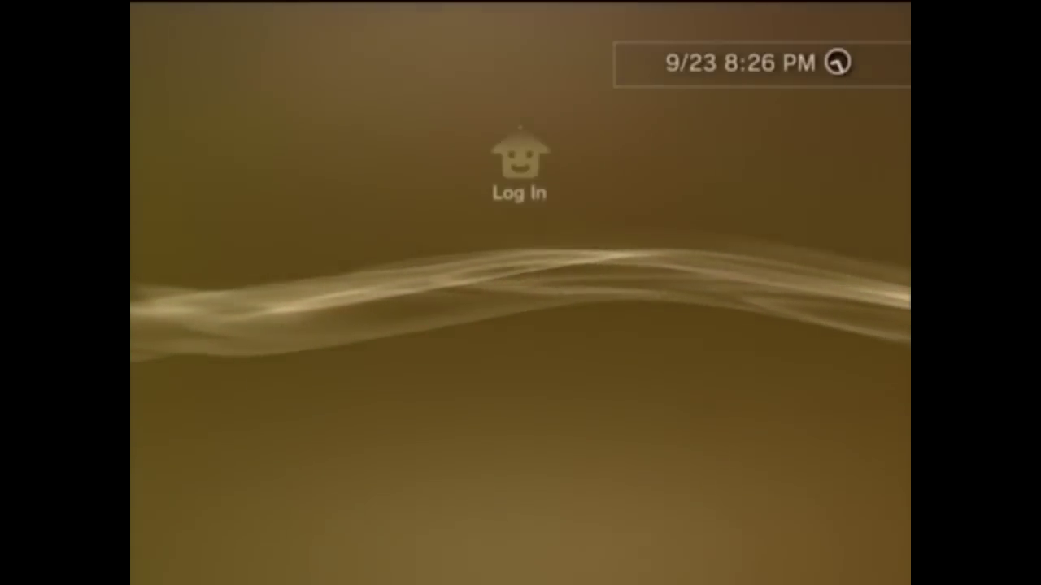
Browse the console's Settings category and examine the TV type choices in Video Output Settings.
key("Up")
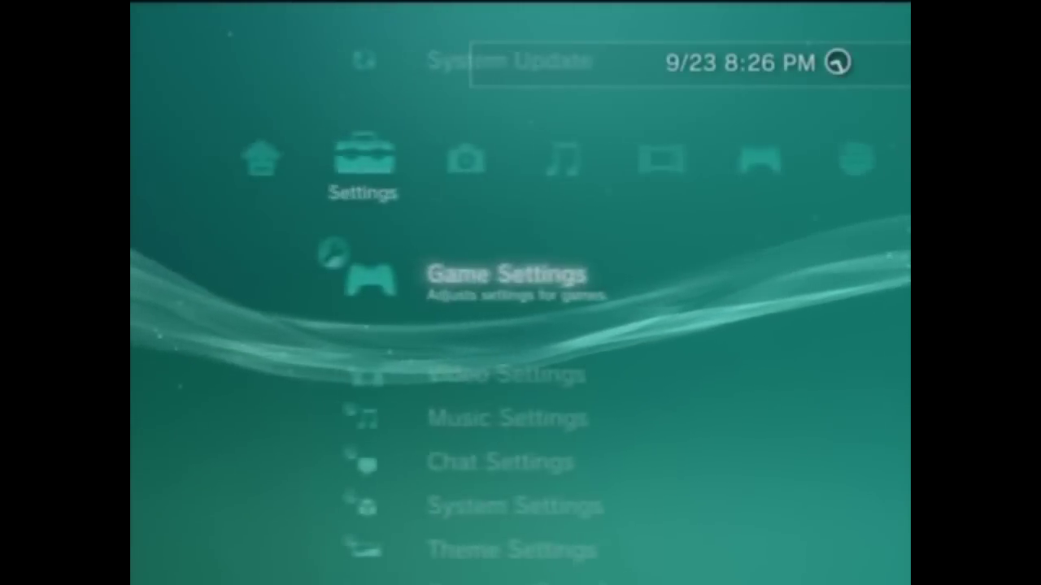
key("Down")
key("Down")
key("Down")
key("Down")
key("Down")
key("Down")
key("Down")
key("Down")
key("Down")
key("Down")
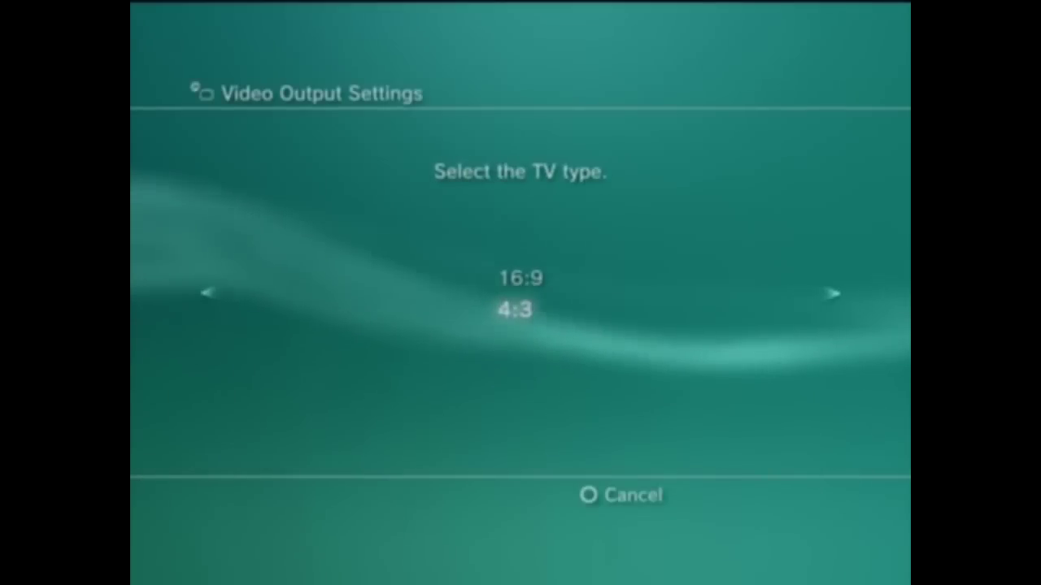
key("Escape")
key("Up")
key("Return")
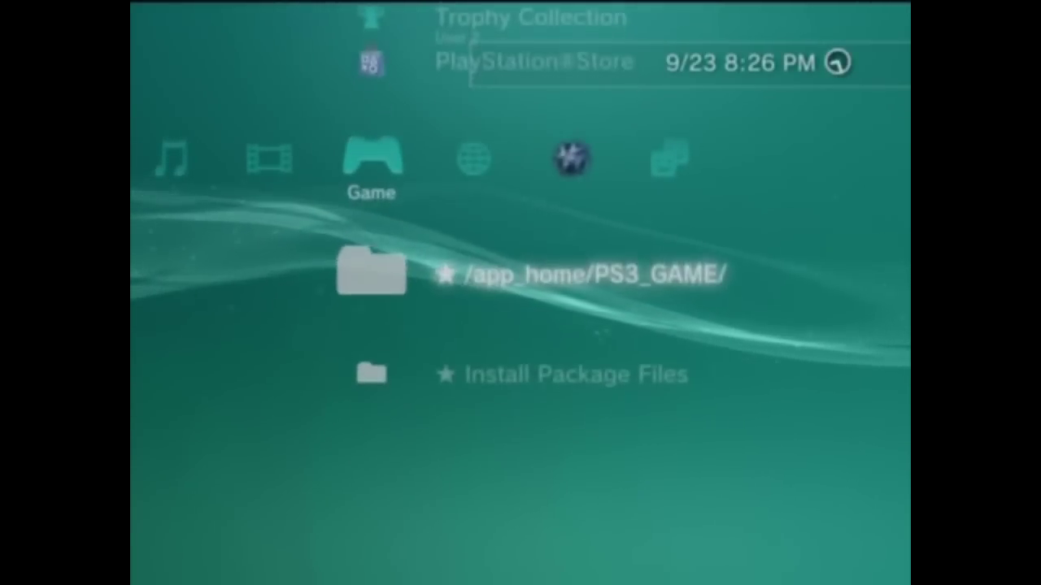
Try to launch /app_home/PS3_GAME/ from the Game category, return to the list and highlight Install Package Files.
key("Up")
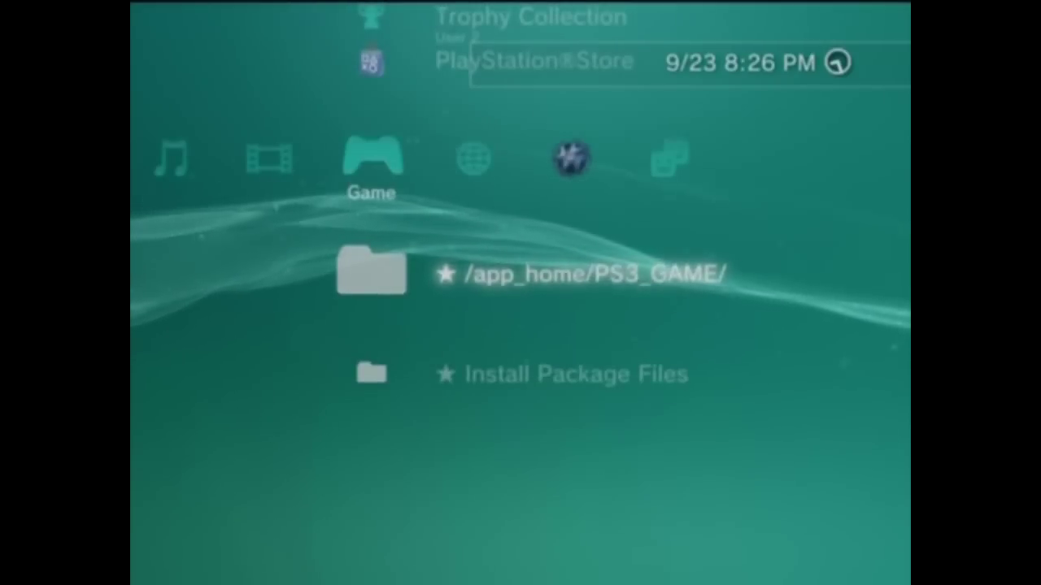
key("Return")
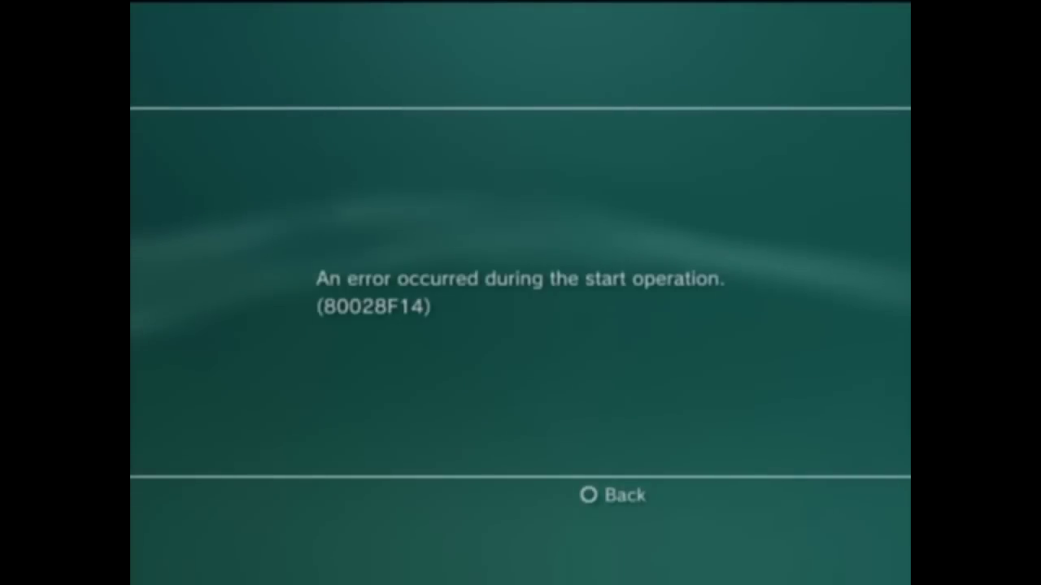
key("Escape")
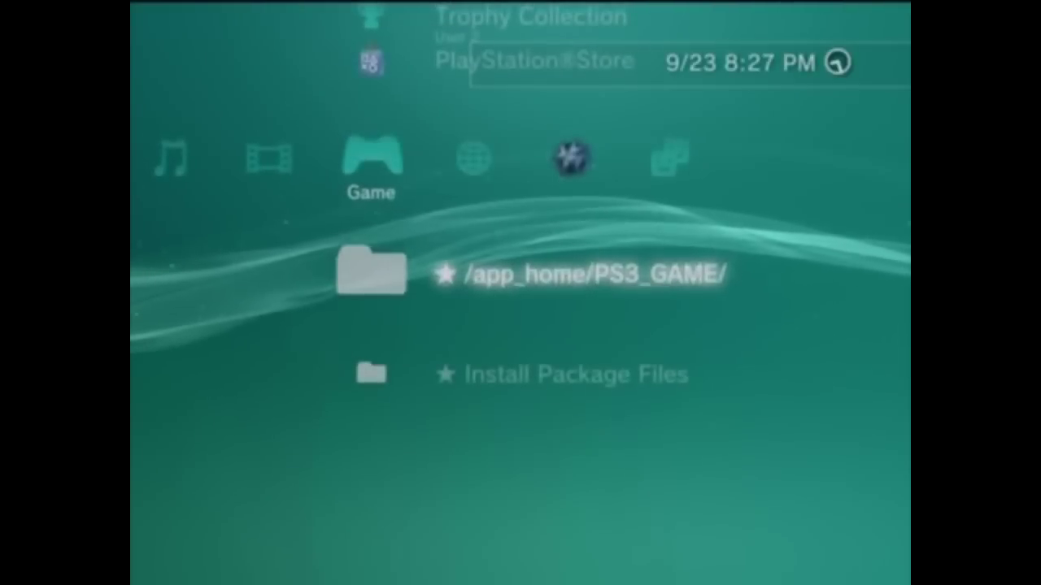
key("Down")
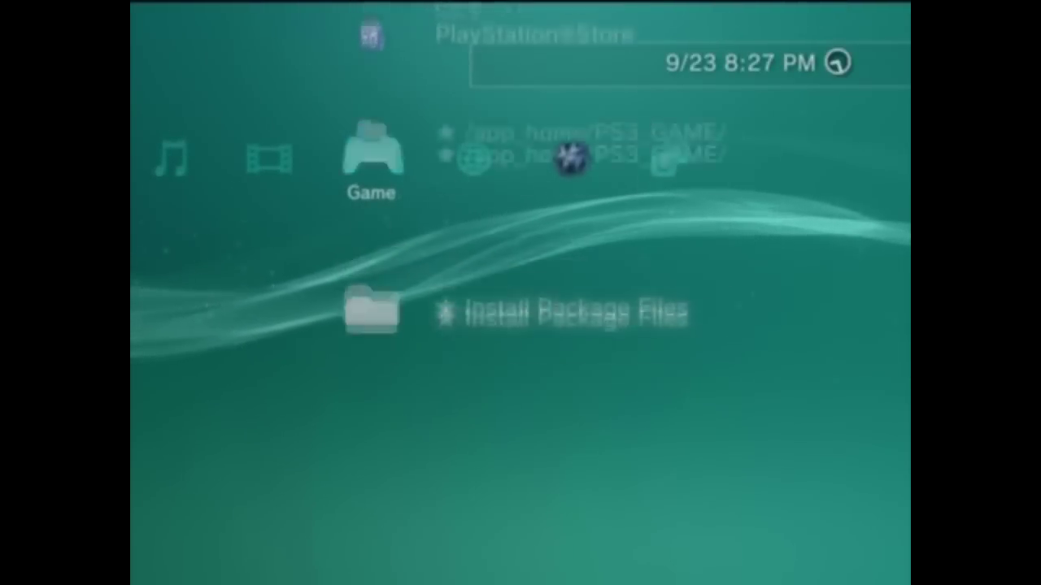